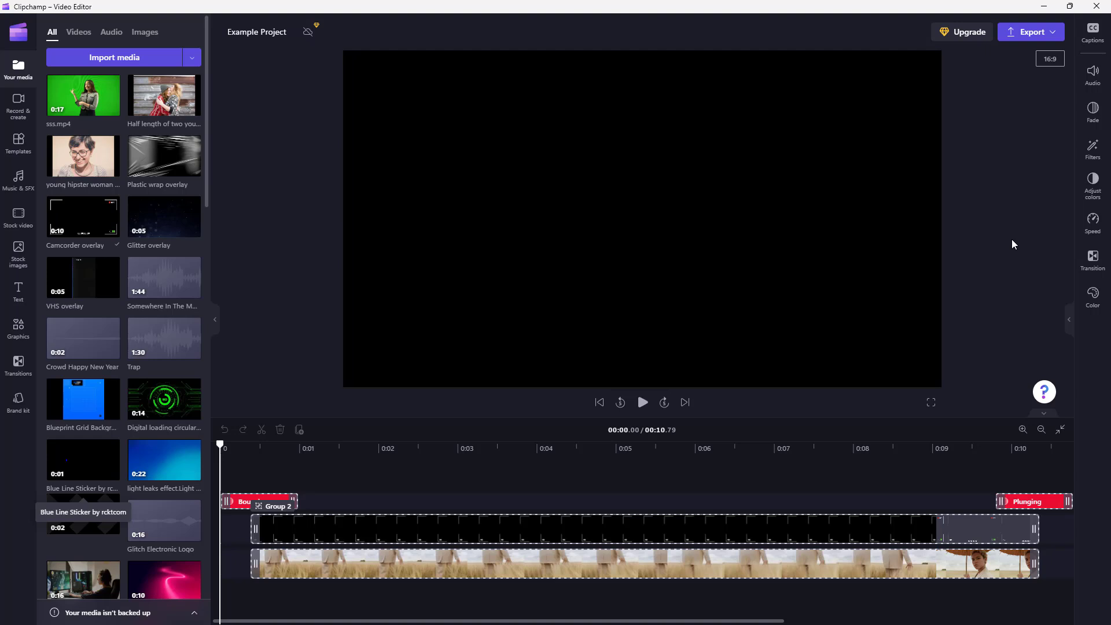
Start exporting Example Project at 1080p video quality.
left_click(635, 447)
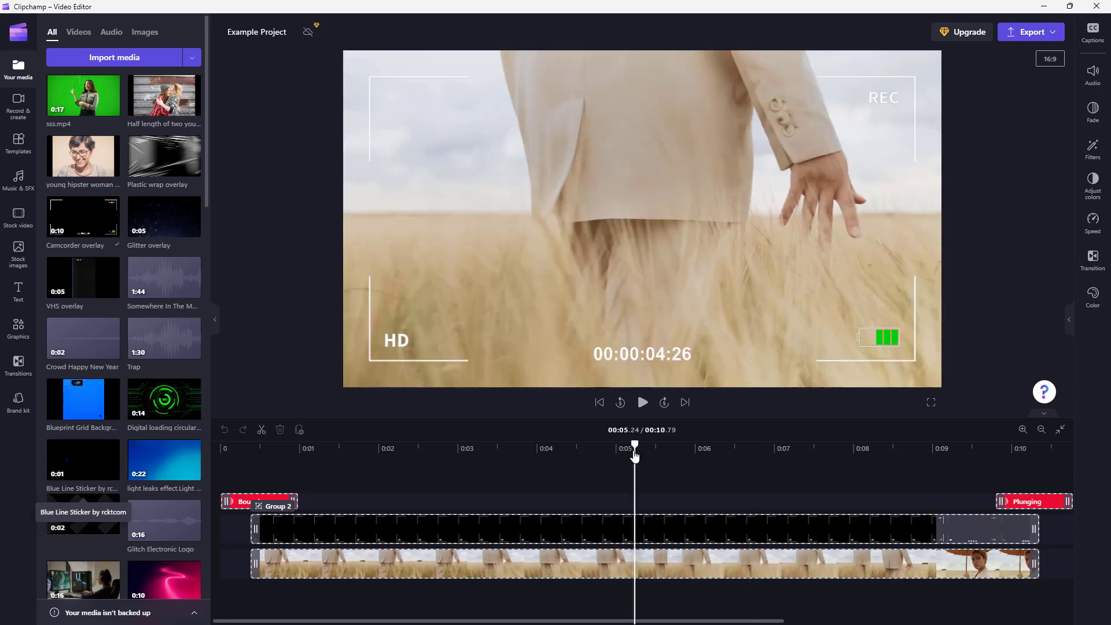
left_click(1032, 36)
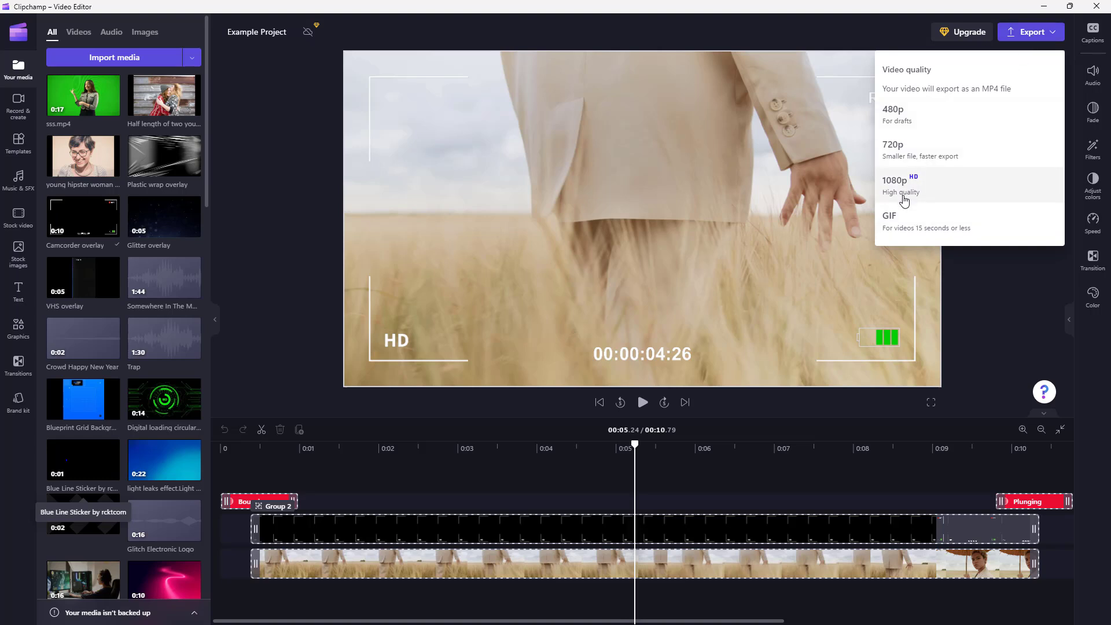
left_click(904, 201)
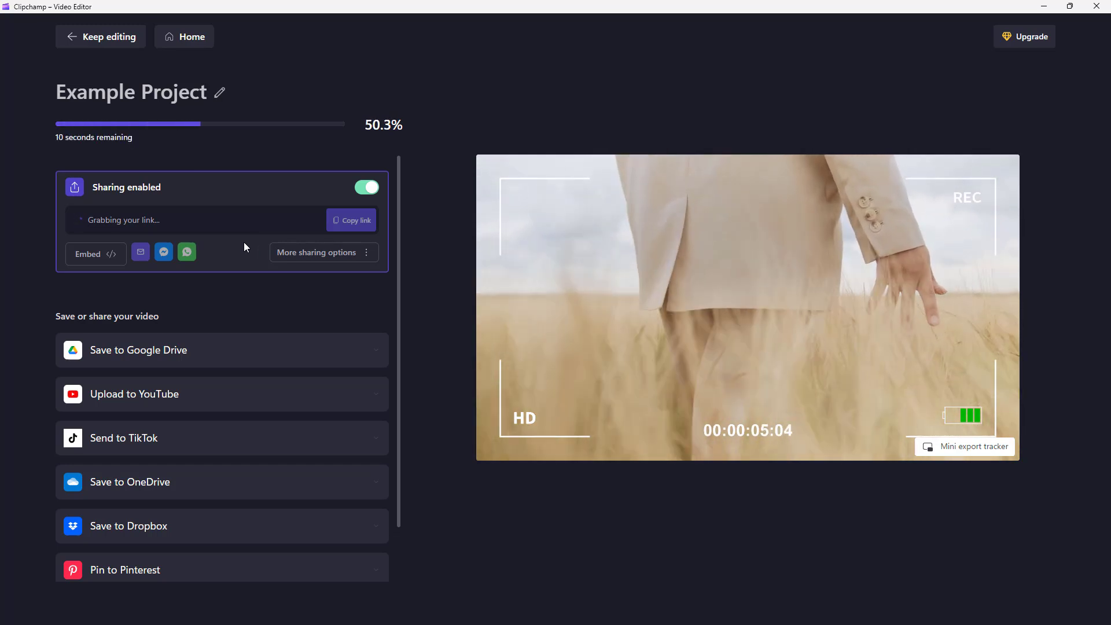
Expand the Google Drive save options and review file name Example Project and destination All files.
left_click(113, 354)
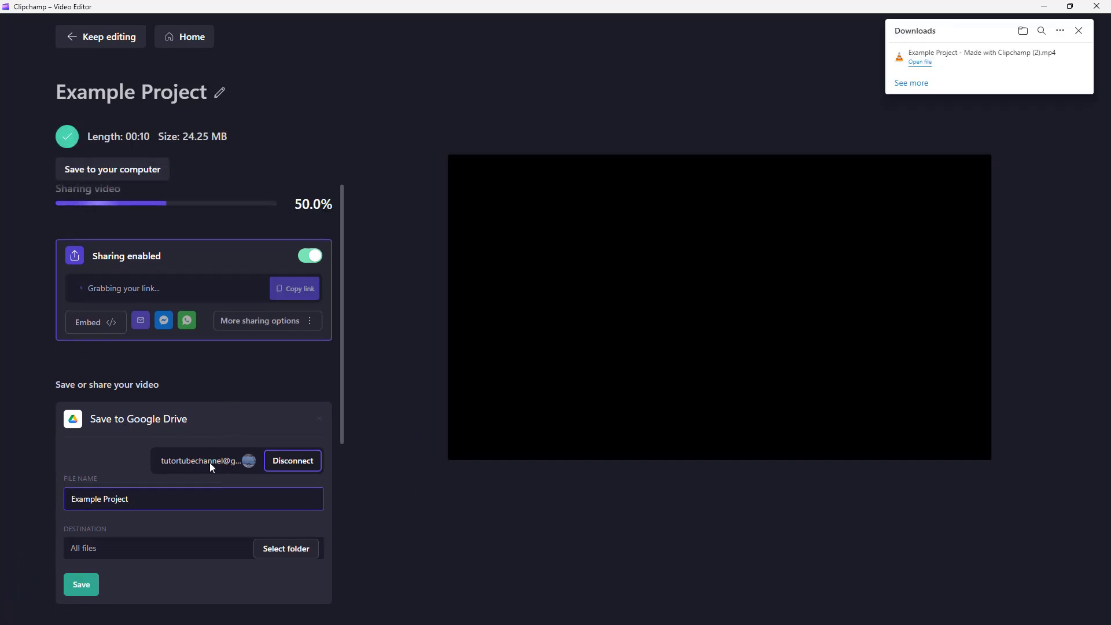
scroll(220, 468, "down", 2)
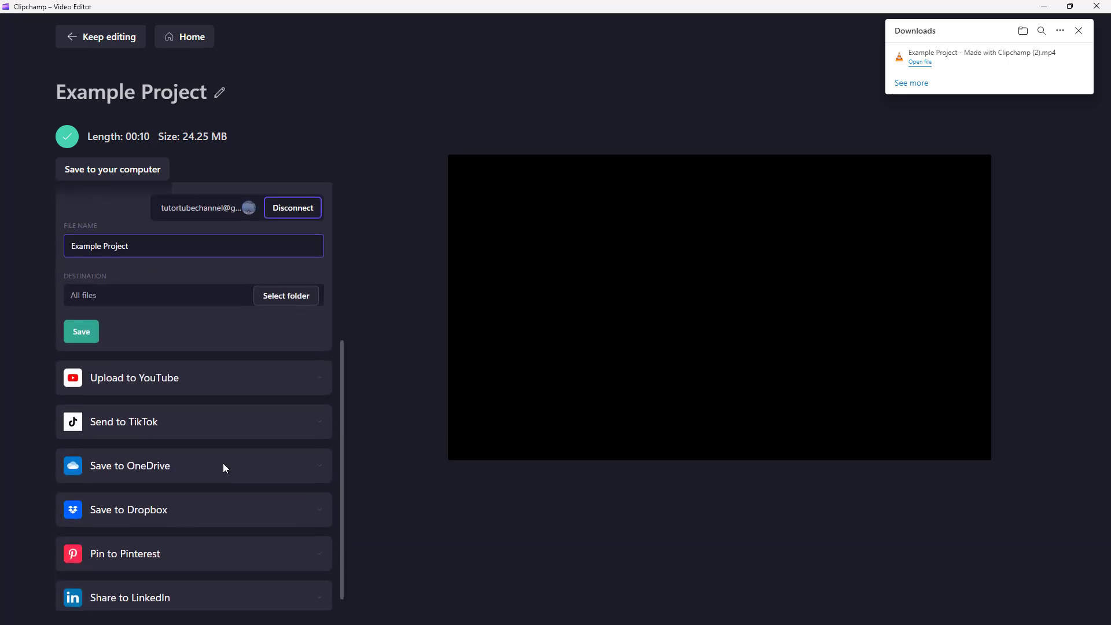
scroll(223, 468, "up", 2)
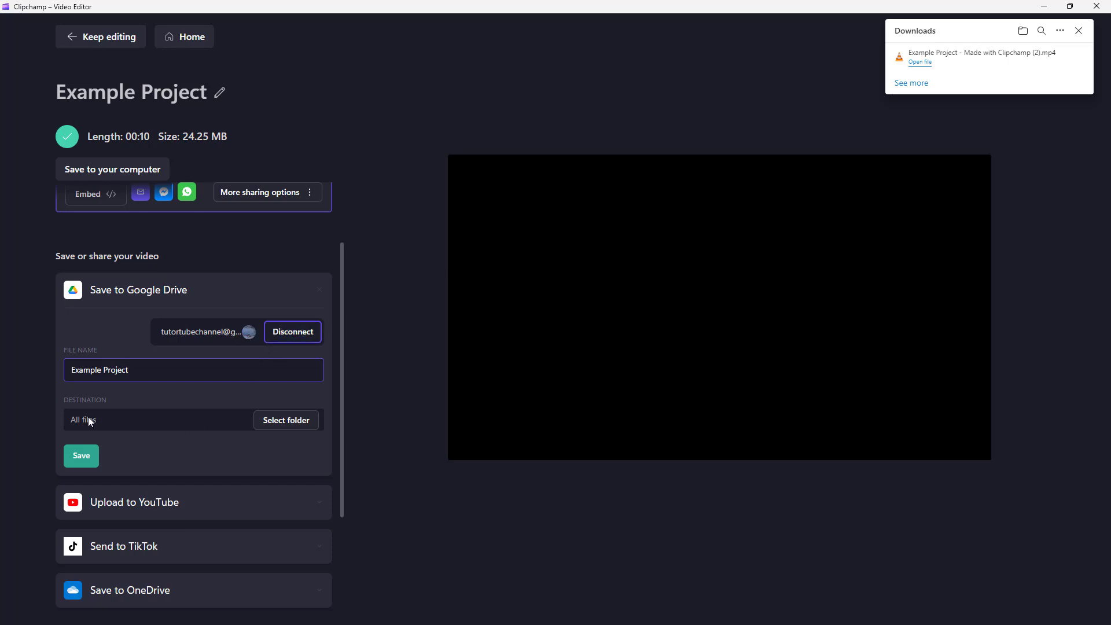
Save the exported video into the Untitled folder on Google Drive.
left_click(270, 421)
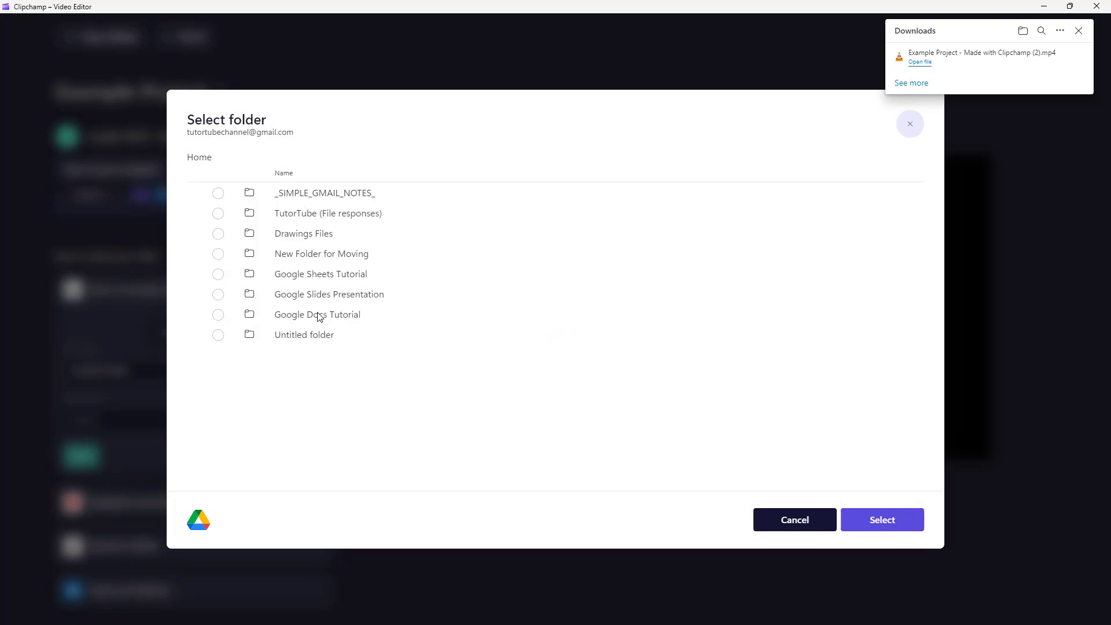
left_click(312, 342)
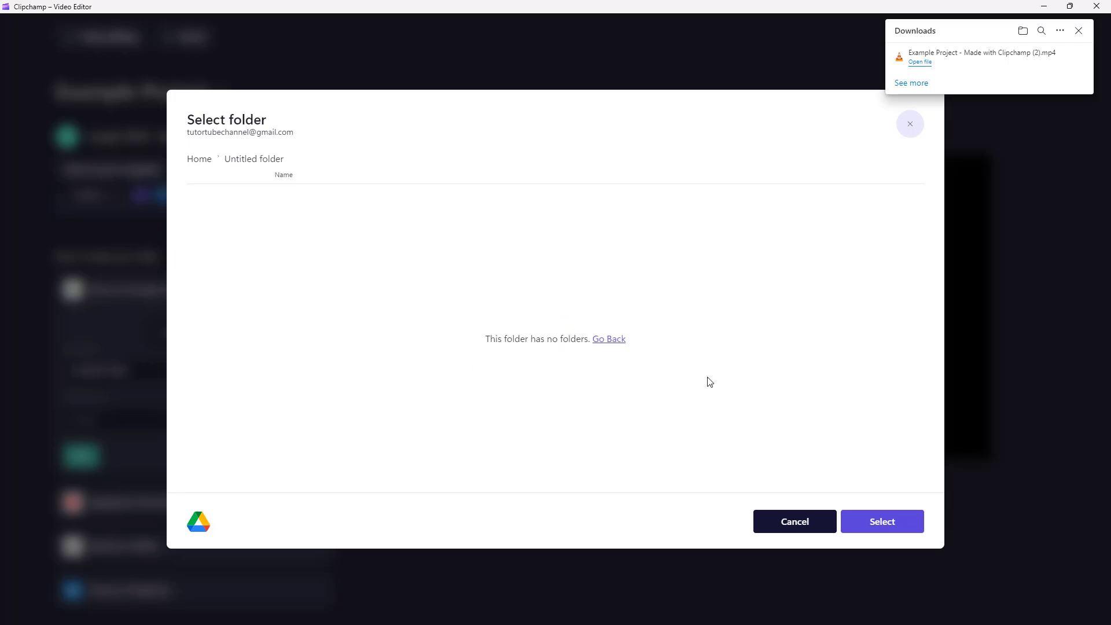
left_click(876, 523)
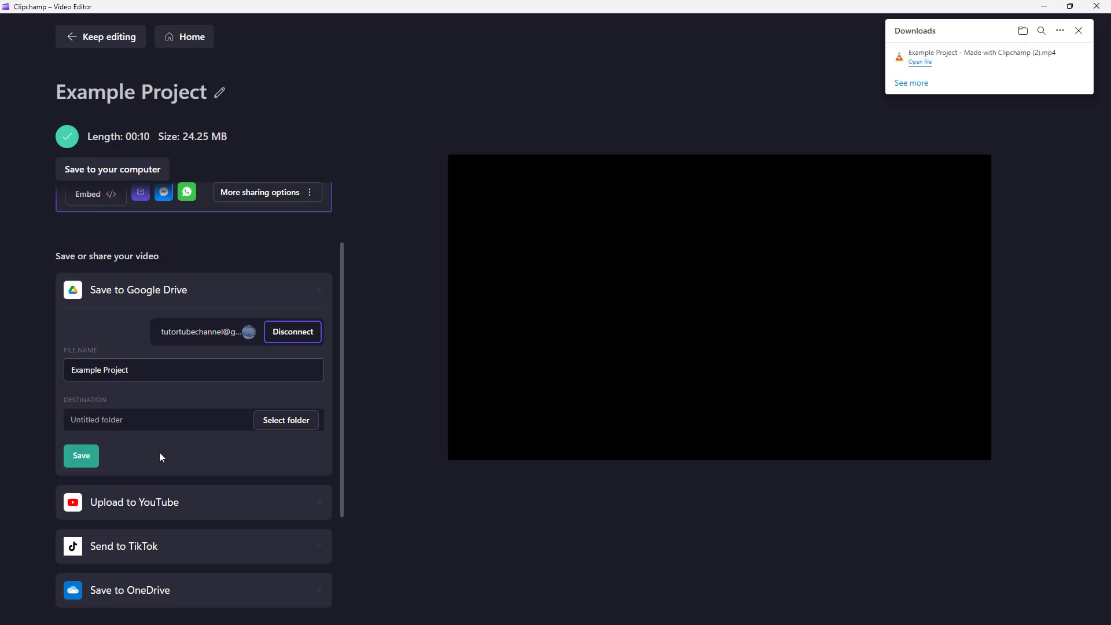
left_click(82, 457)
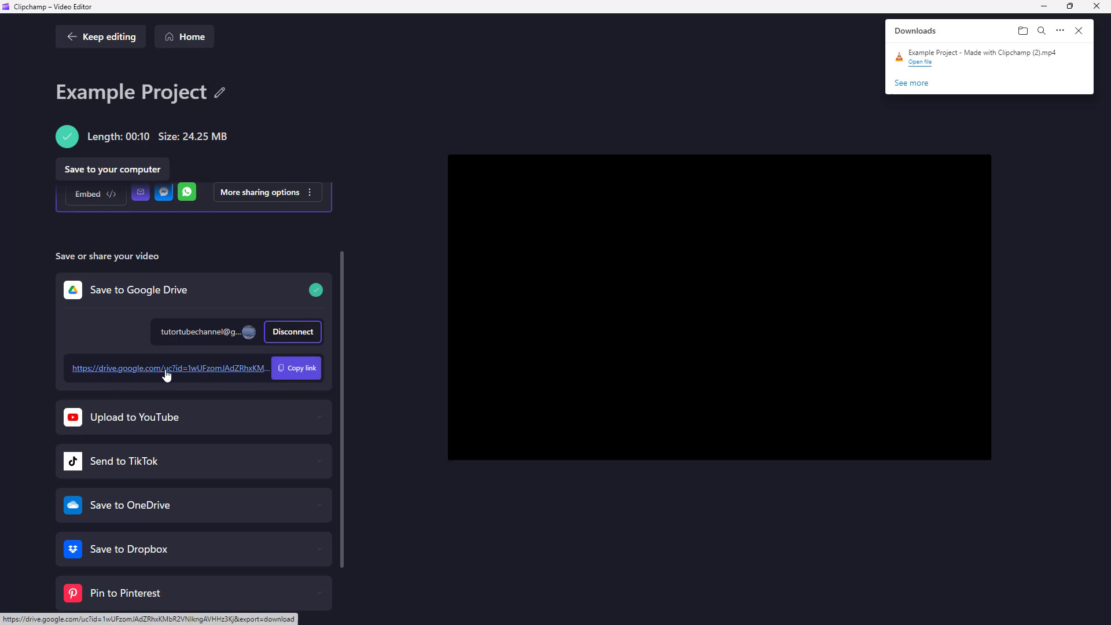
Connect a Google account to Clipchamp for YouTube uploads, allowing access and closing the browser.
left_click(313, 417)
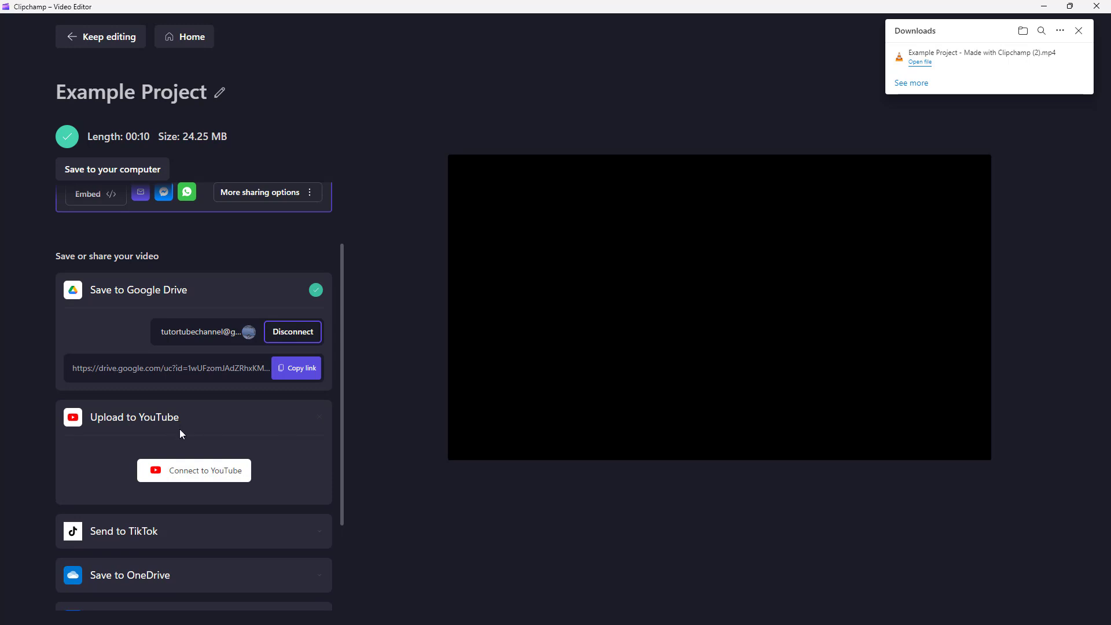
left_click(205, 474)
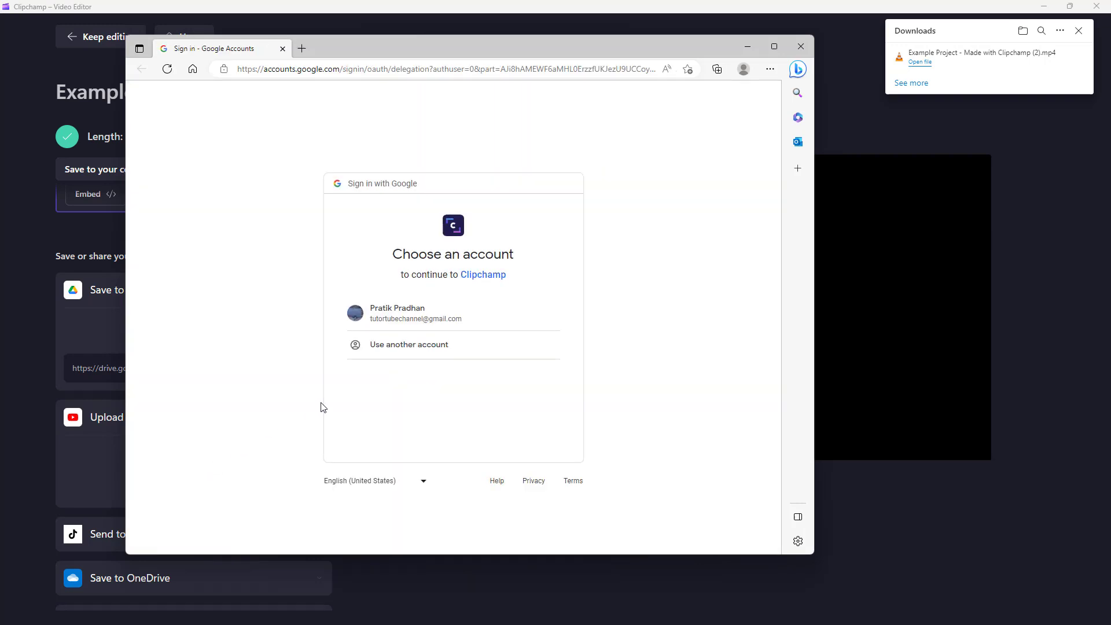
left_click(414, 316)
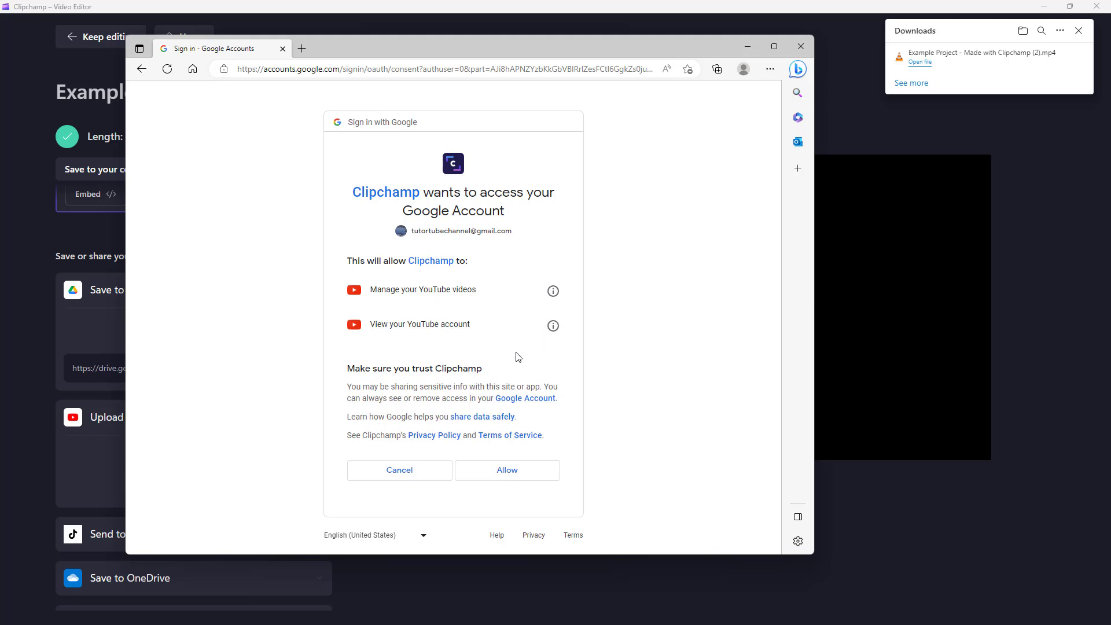
left_click(513, 470)
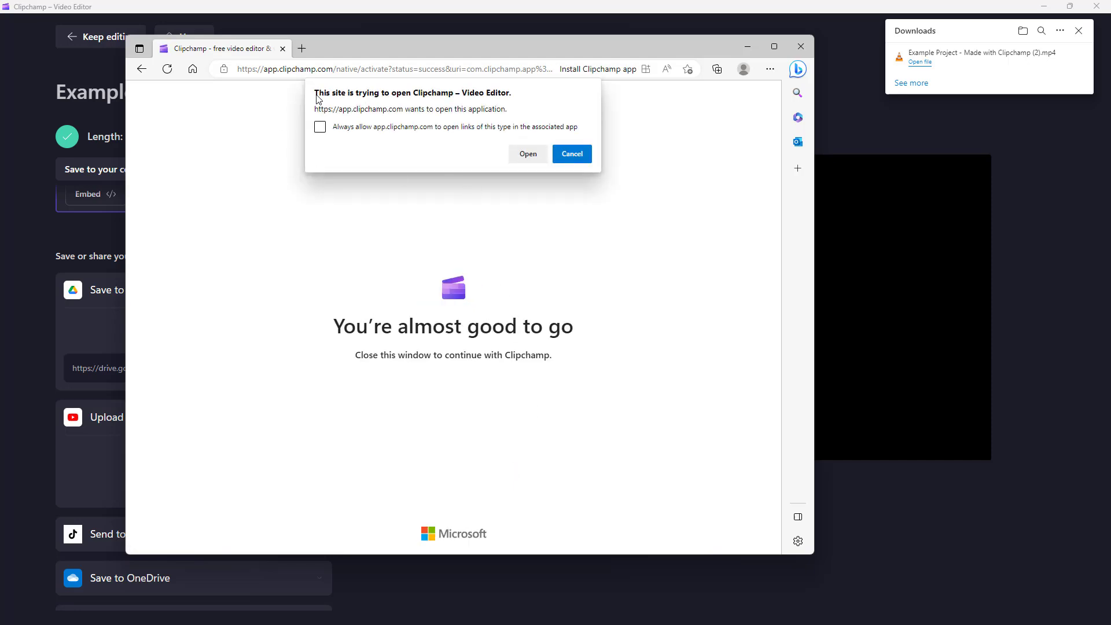
left_click(526, 152)
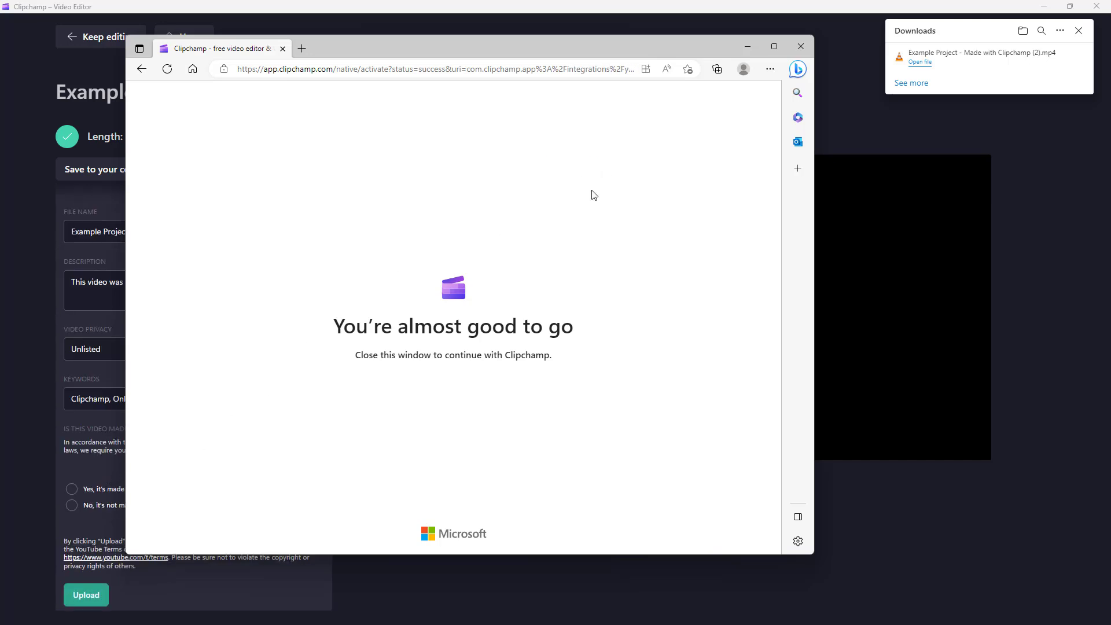
left_click(801, 46)
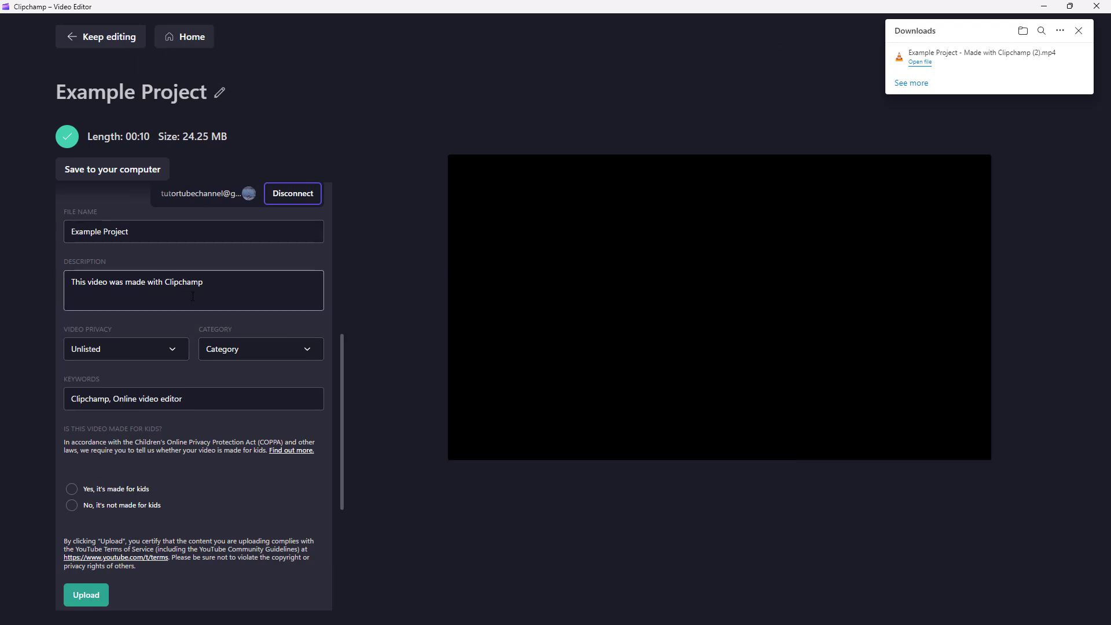
Keep YouTube privacy at Unlisted and leave the category unchanged.
left_click(177, 360)
left_click(259, 367)
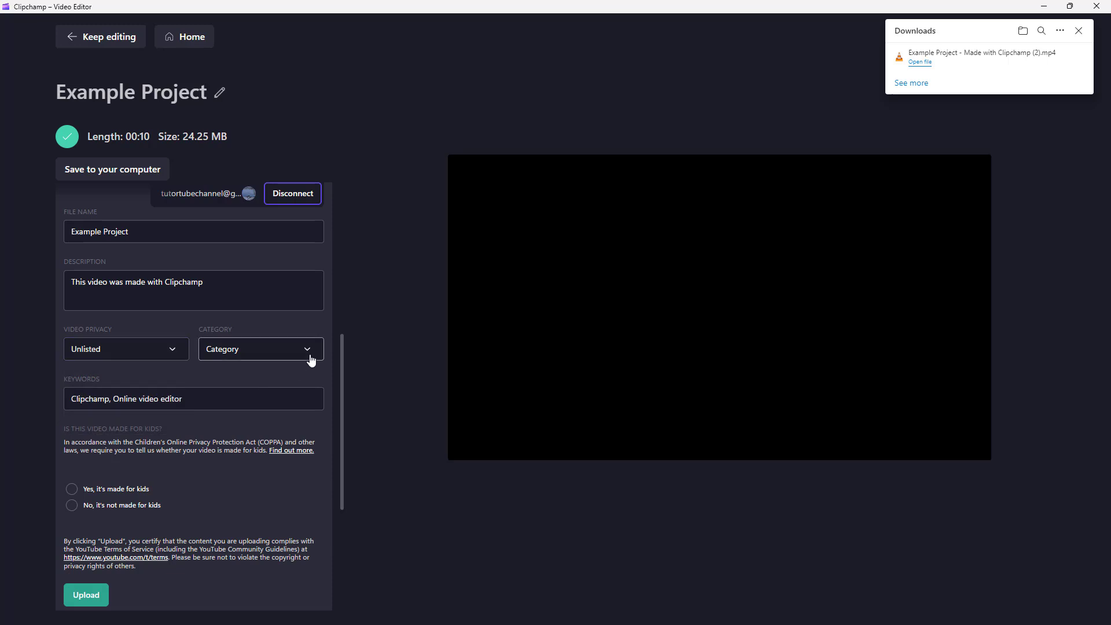
left_click(312, 360)
left_click(166, 370)
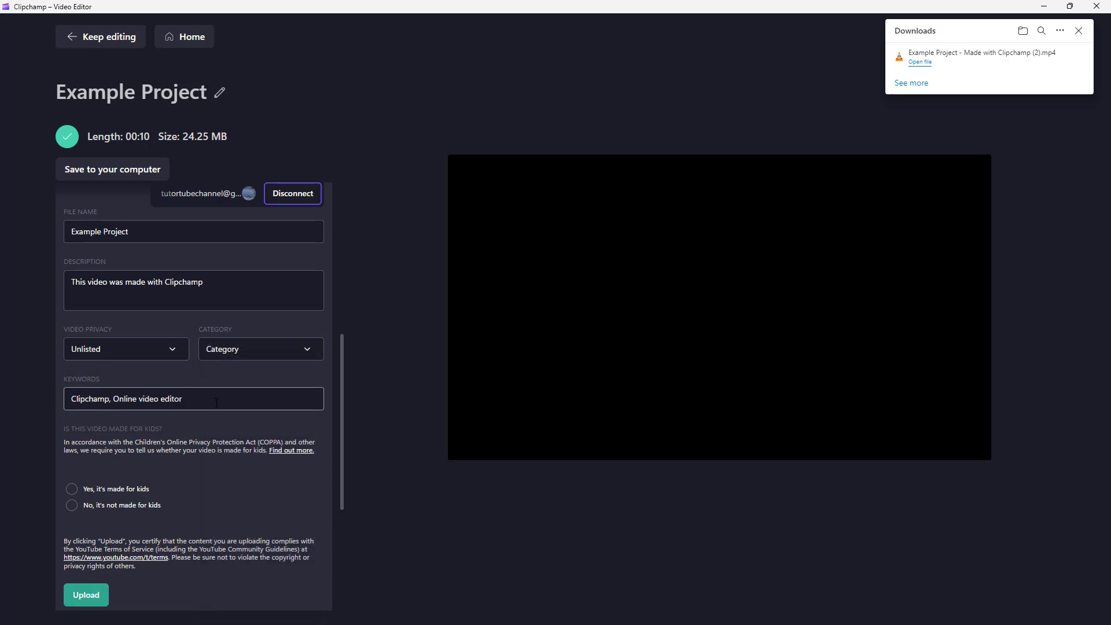
Replace the keywords with 'e', mark the video not made for kids, and upload.
left_click_drag(216, 402, 2, 404)
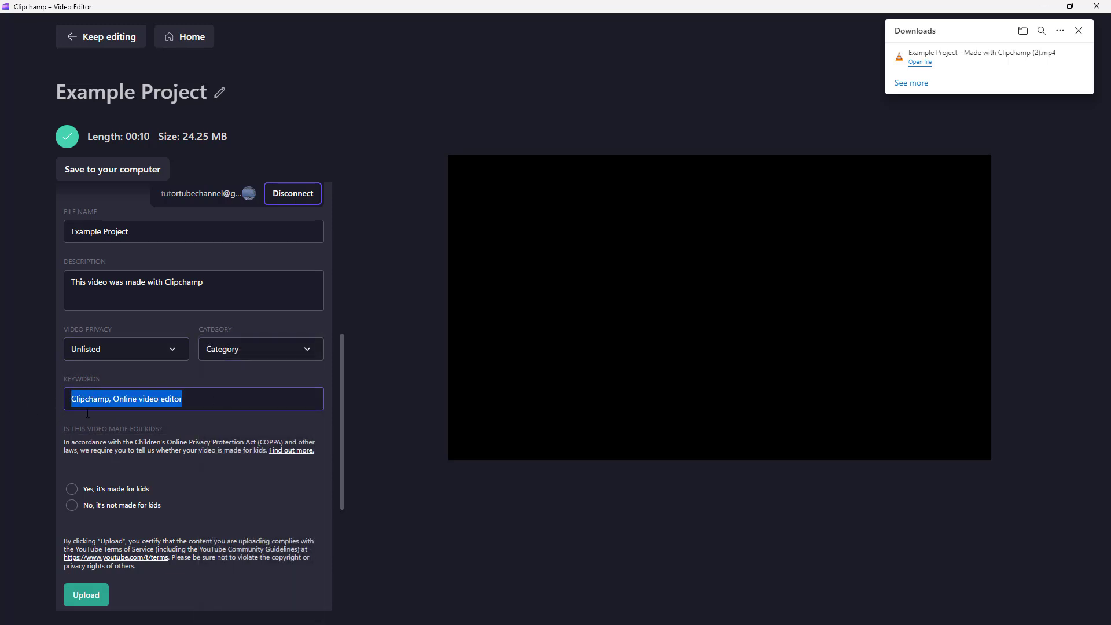
type("exa")
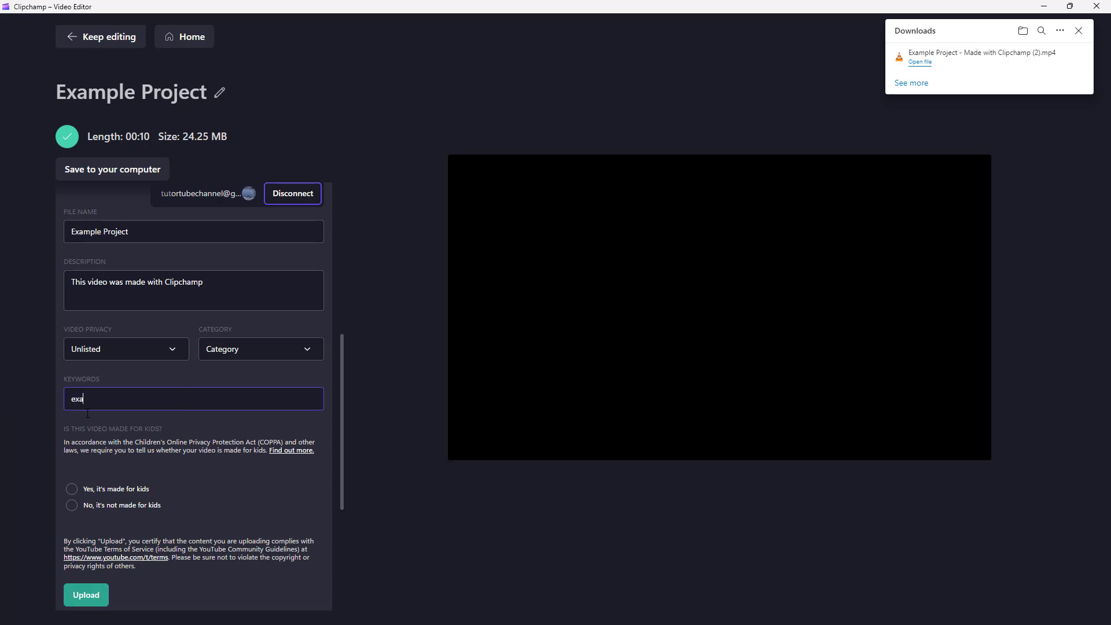
left_click(72, 506)
scroll(134, 489, "down", 4)
left_click(88, 367)
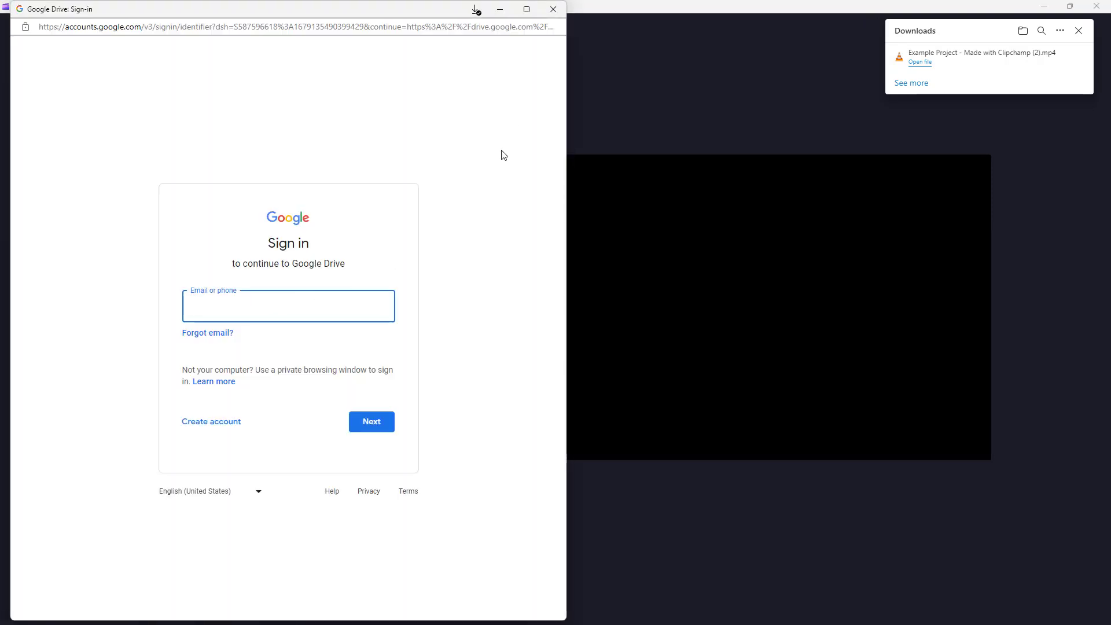
Close the Google Drive sign-in window and dismiss the downloads panel.
left_click(553, 8)
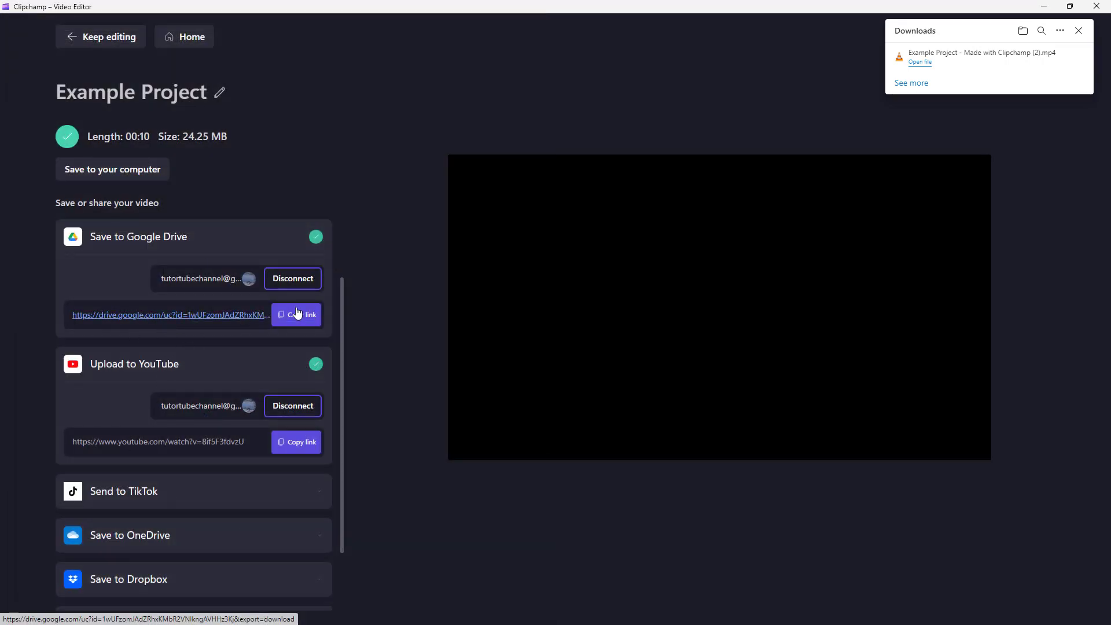
left_click(1079, 30)
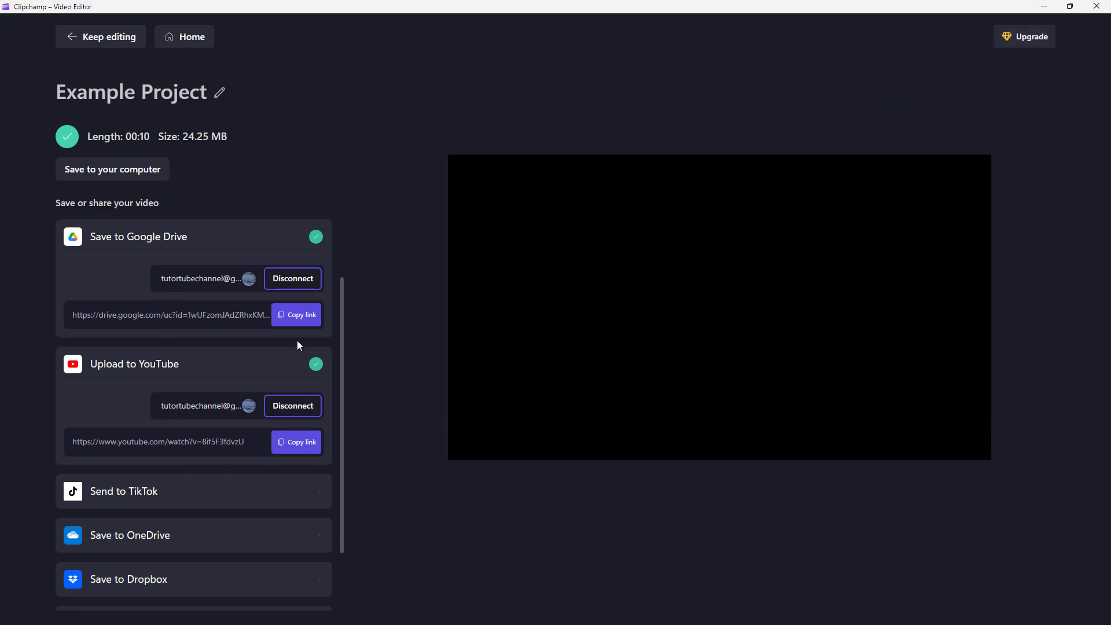
Send Example Project to a chosen OneDrive folder.
scroll(174, 486, "down", 2)
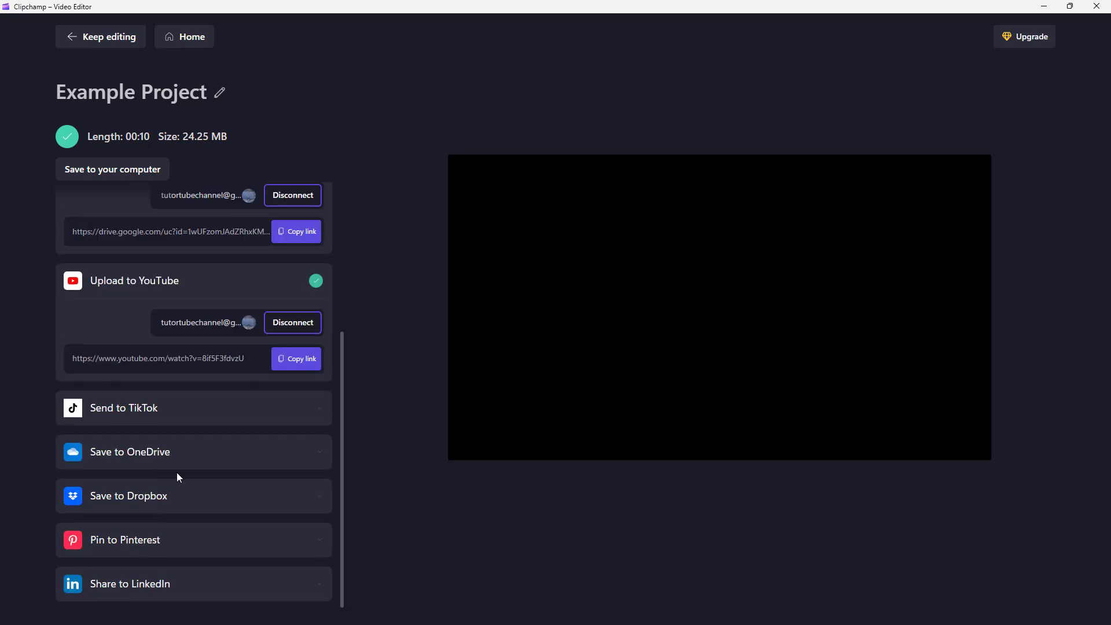
left_click(154, 452)
scroll(251, 477, "down", 4)
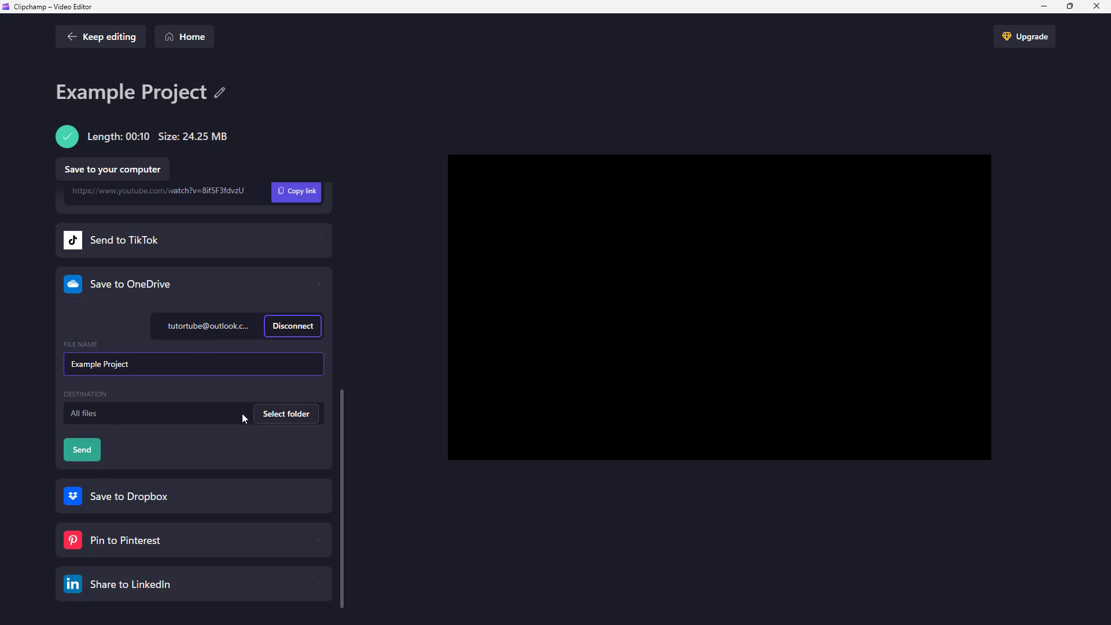
left_click(270, 414)
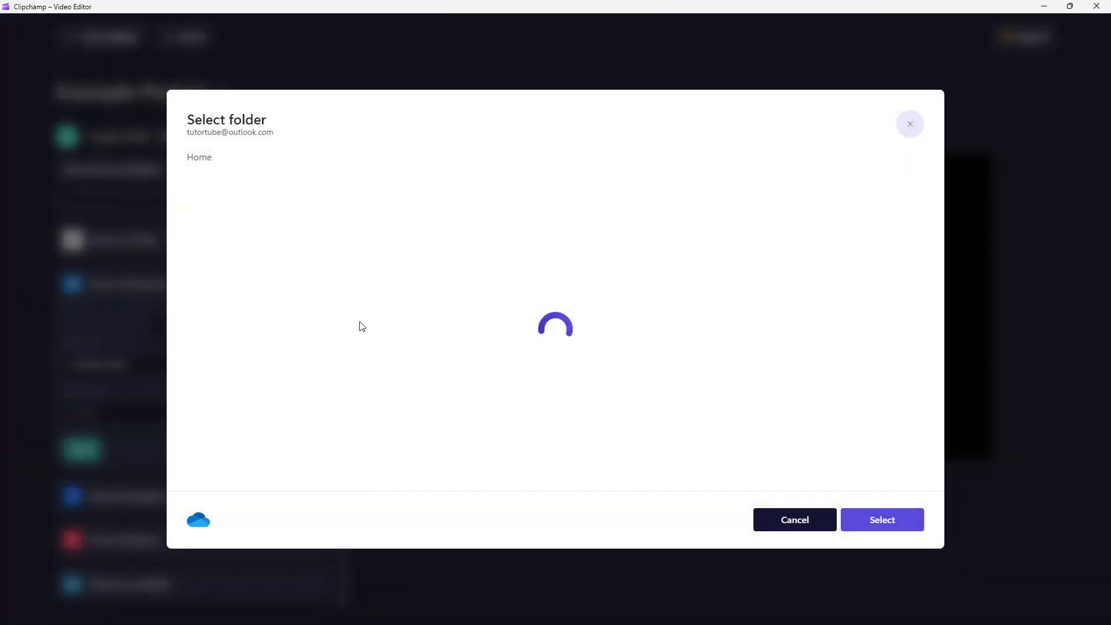
left_click(867, 526)
left_click(71, 458)
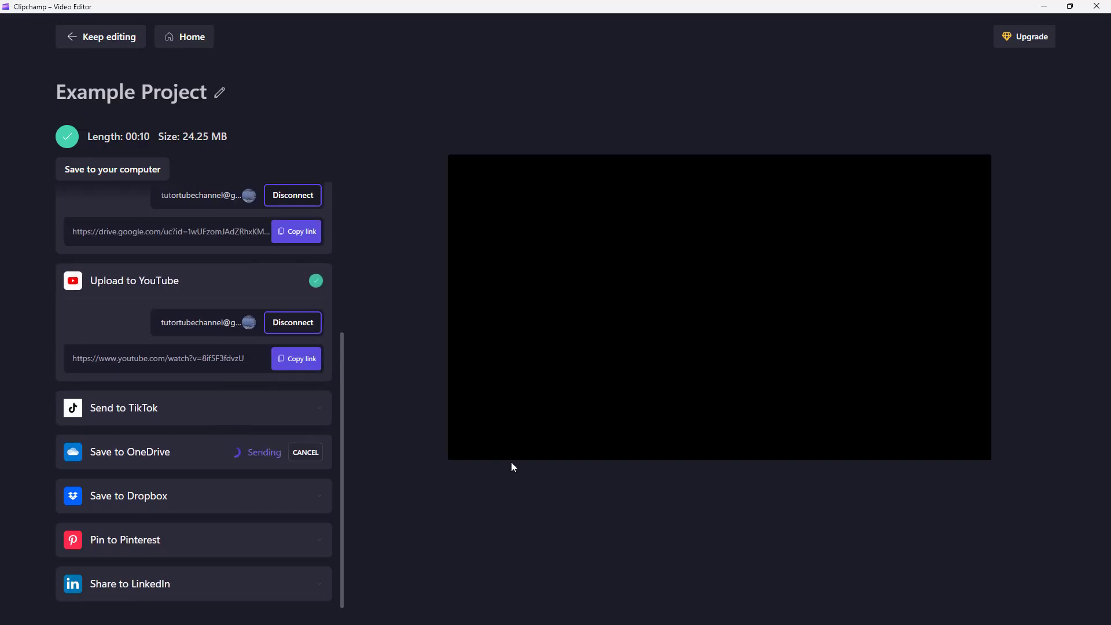